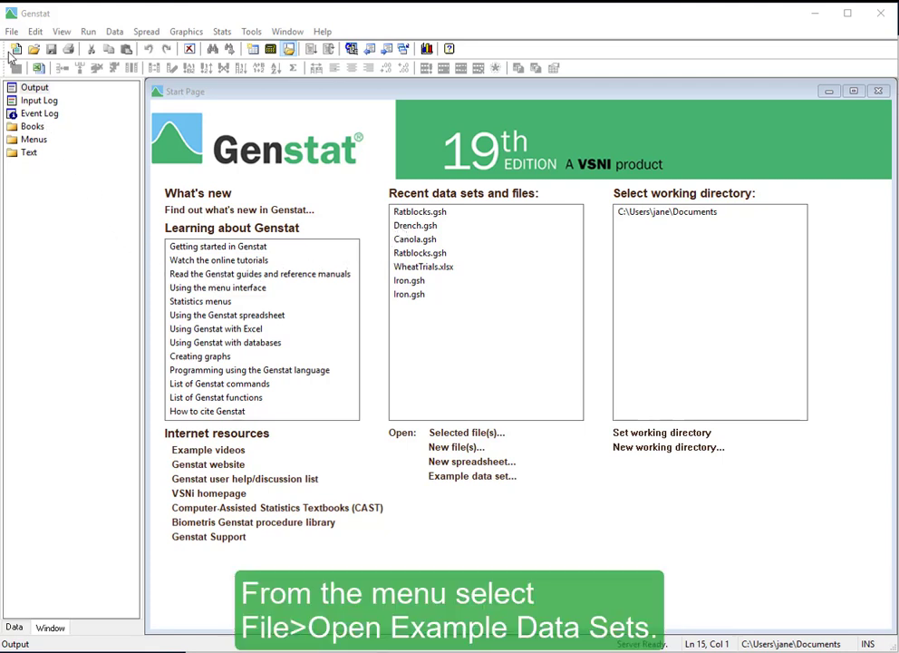
Find 'ratblocks' among the example data sets and open Ratblocks.gsh in a spreadsheet
left_click(14, 31)
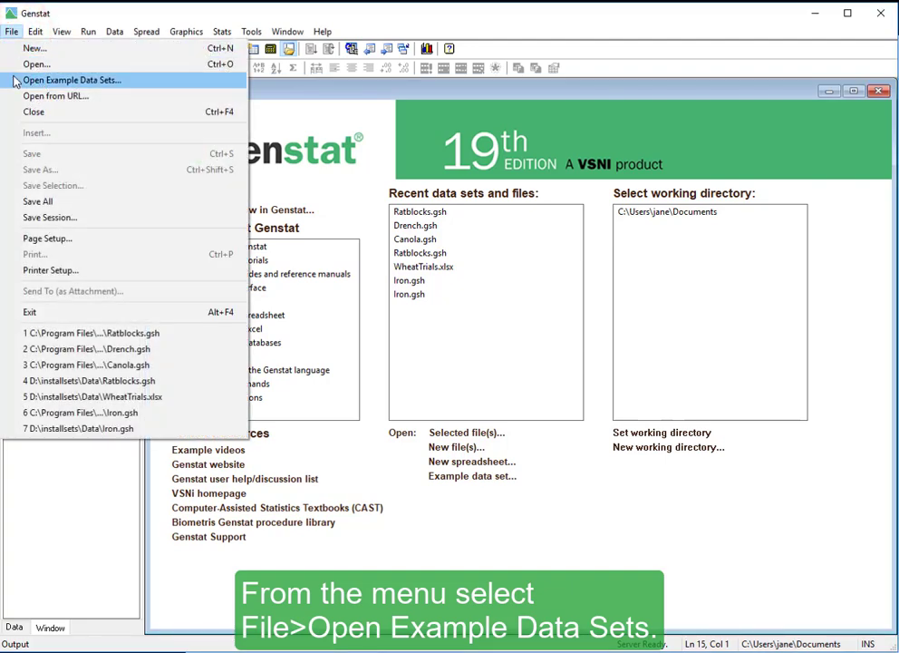
left_click(16, 80)
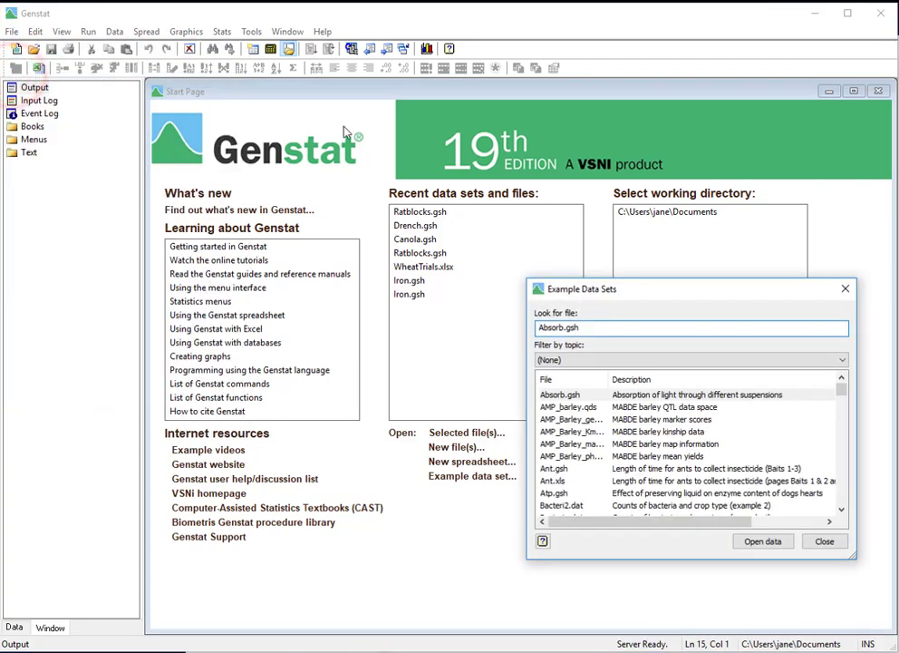
left_click(585, 328)
type("ratblocks")
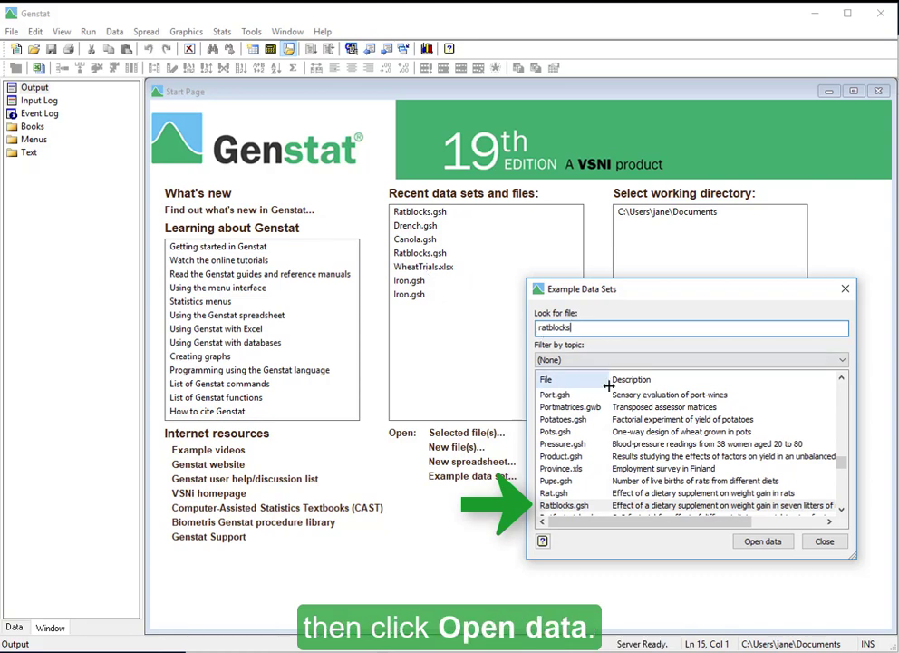
left_click(758, 540)
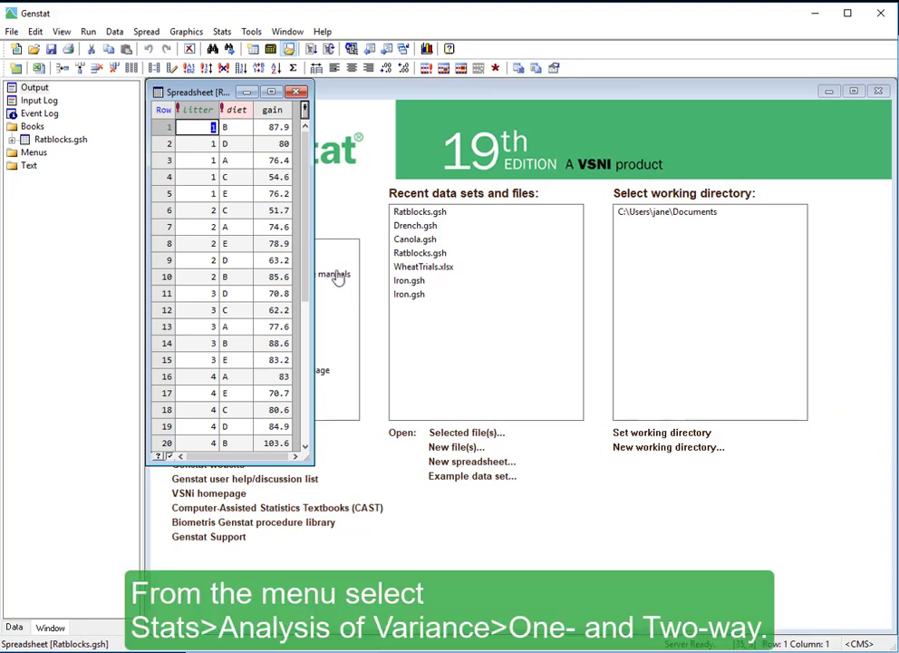
Start a one- and two-way ANOVA with gain as Y-variate, diet as treatments, litter as blocks
left_click(223, 33)
mouse_move(214, 128)
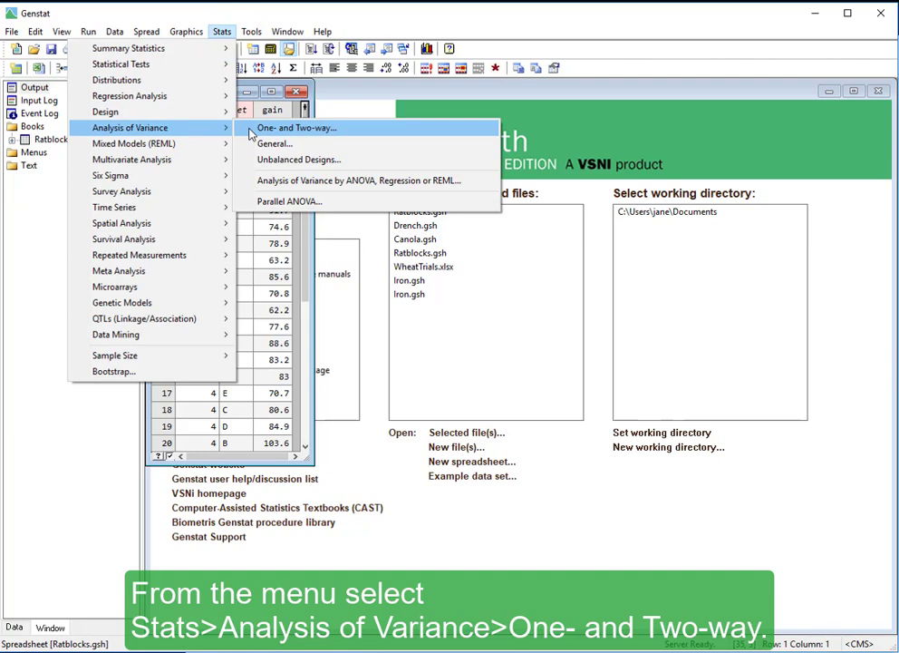
left_click(250, 131)
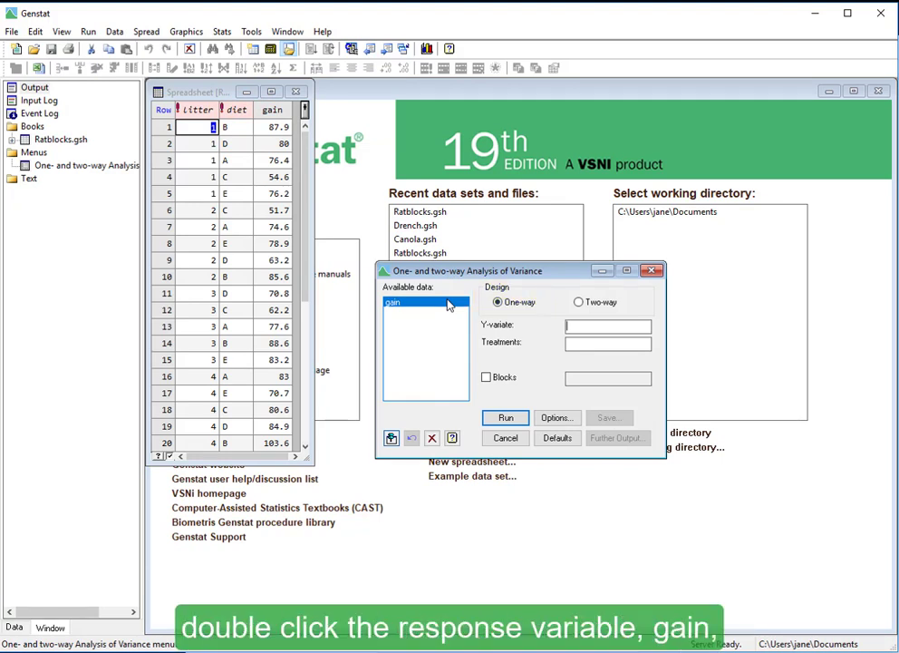
double_click(447, 306)
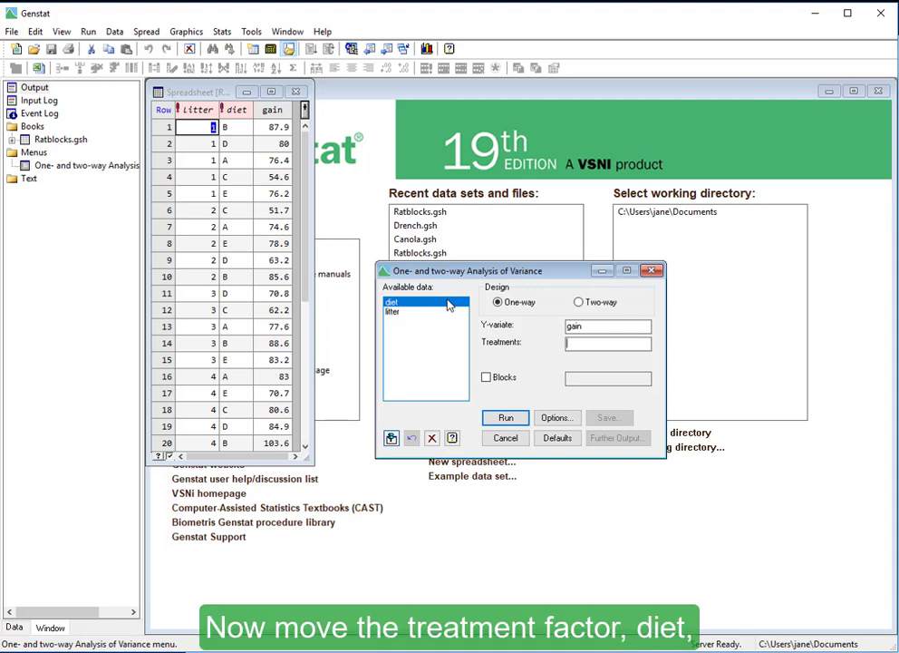
double_click(447, 306)
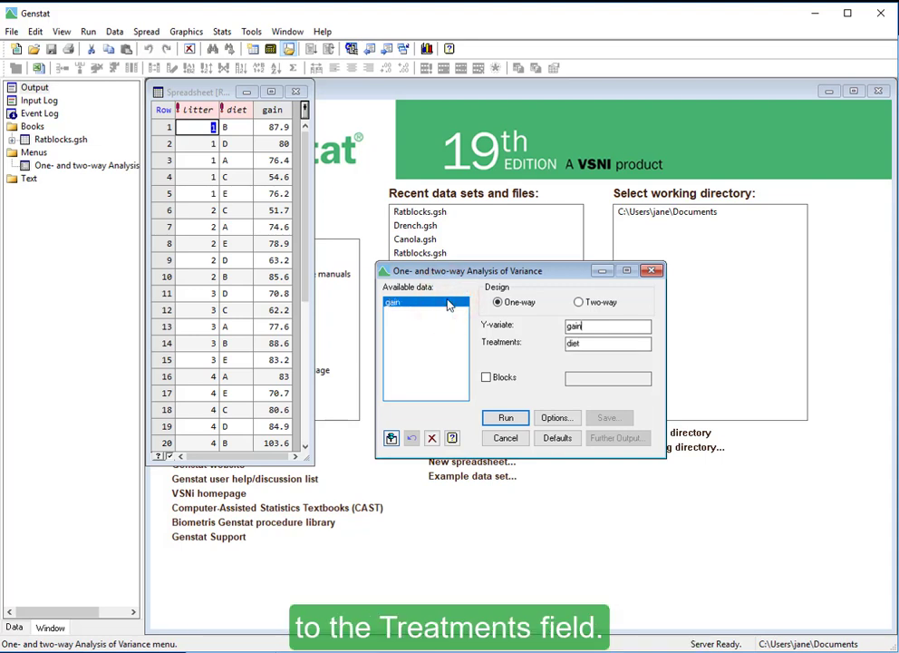
left_click(486, 376)
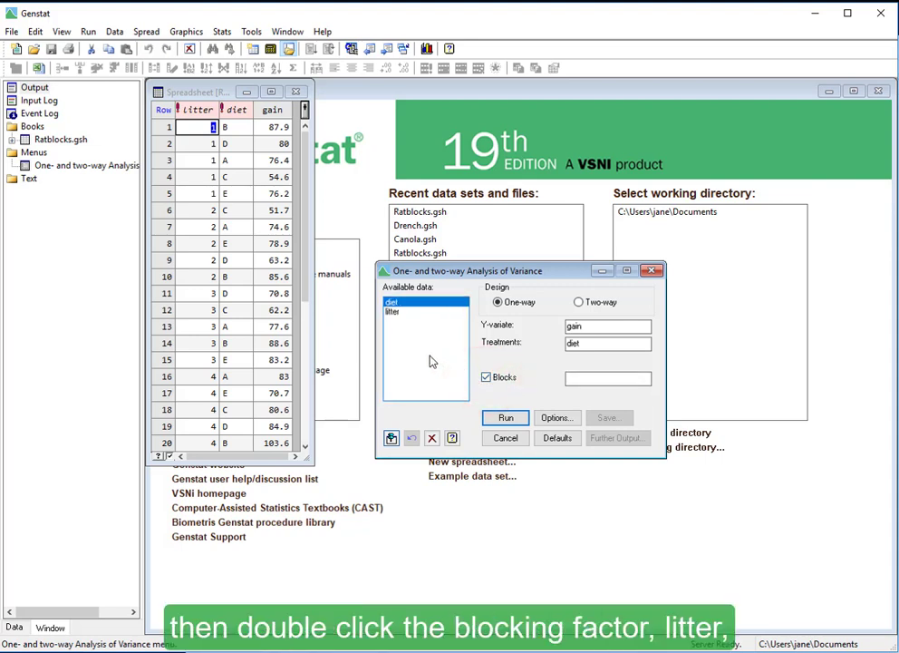
left_click(401, 312)
double_click(401, 311)
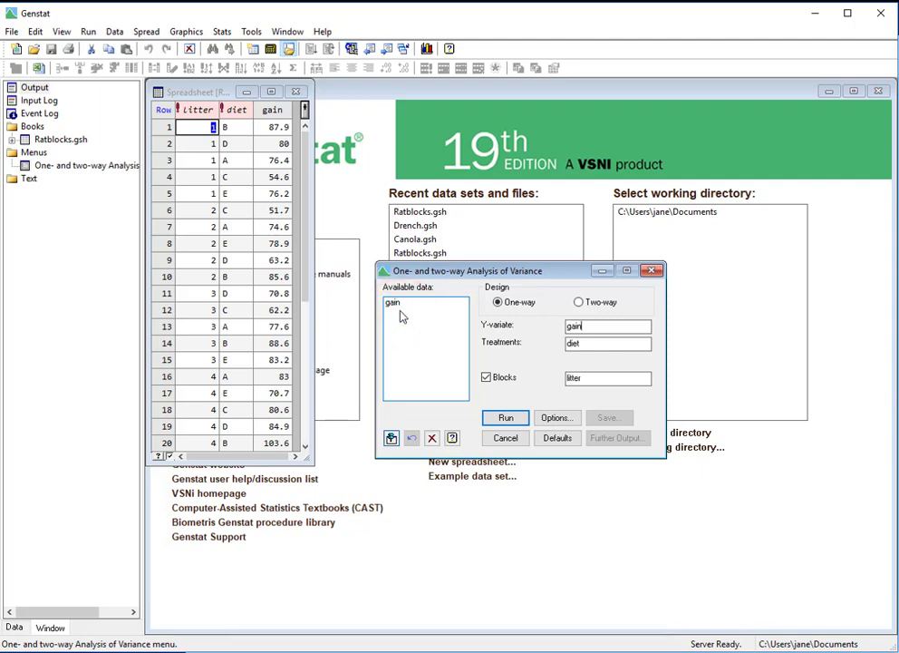
Tick Residual Plots under Graphics in the ANOVA options
left_click(543, 420)
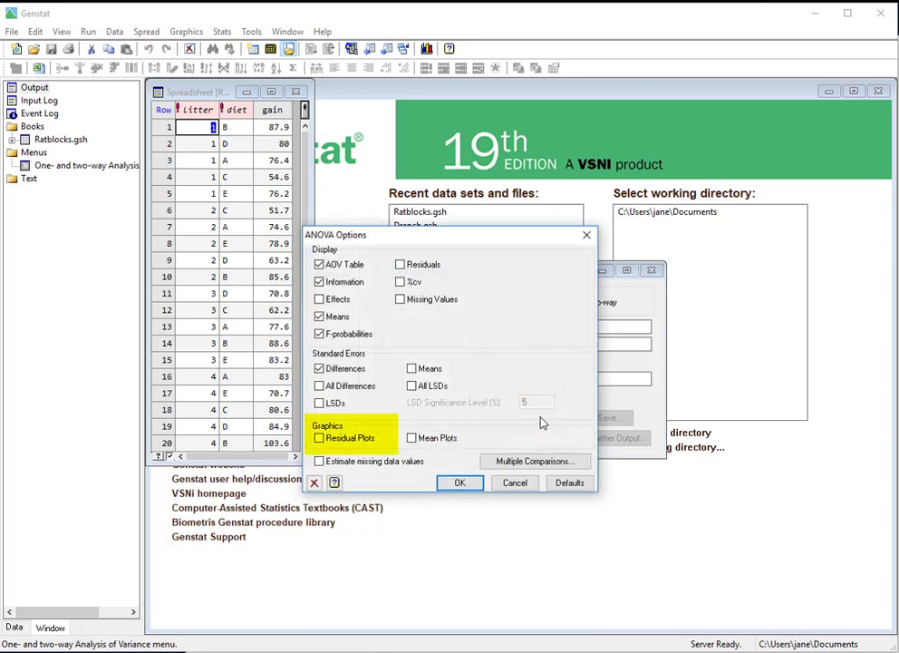
left_click(320, 439)
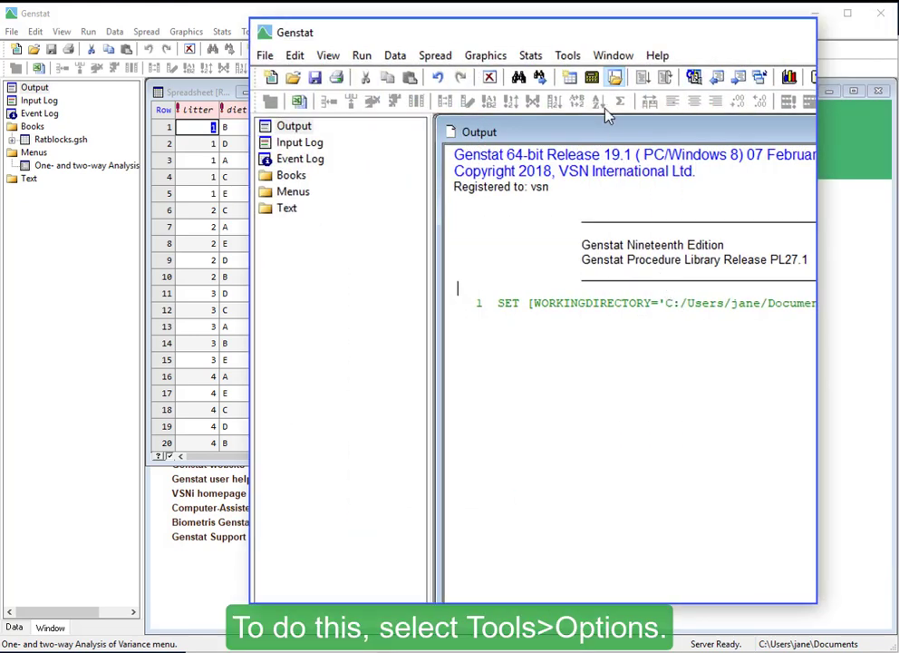
Show the Menus page of Genstat's Tools Options settings
left_click(583, 57)
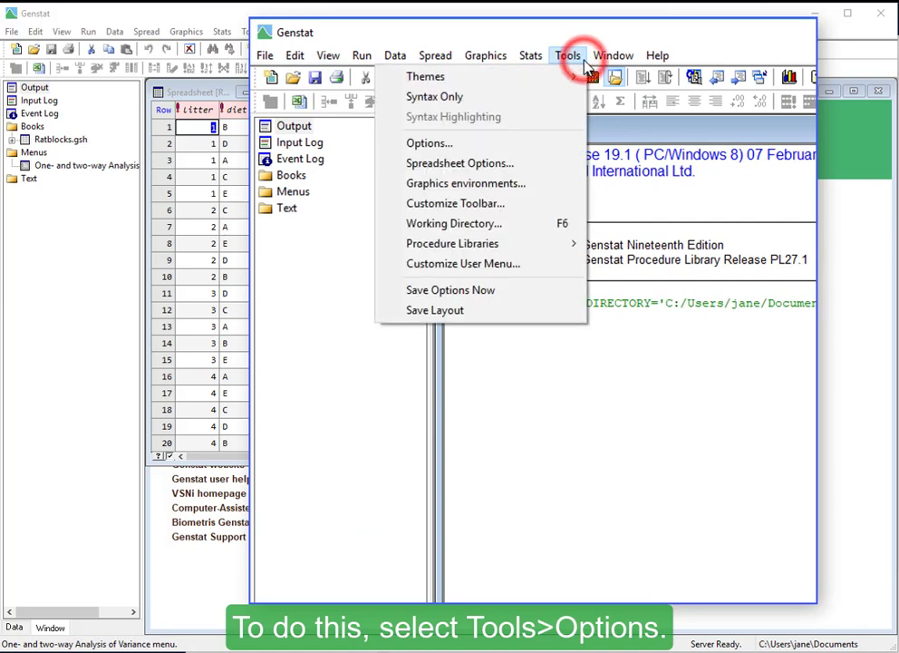
left_click(541, 145)
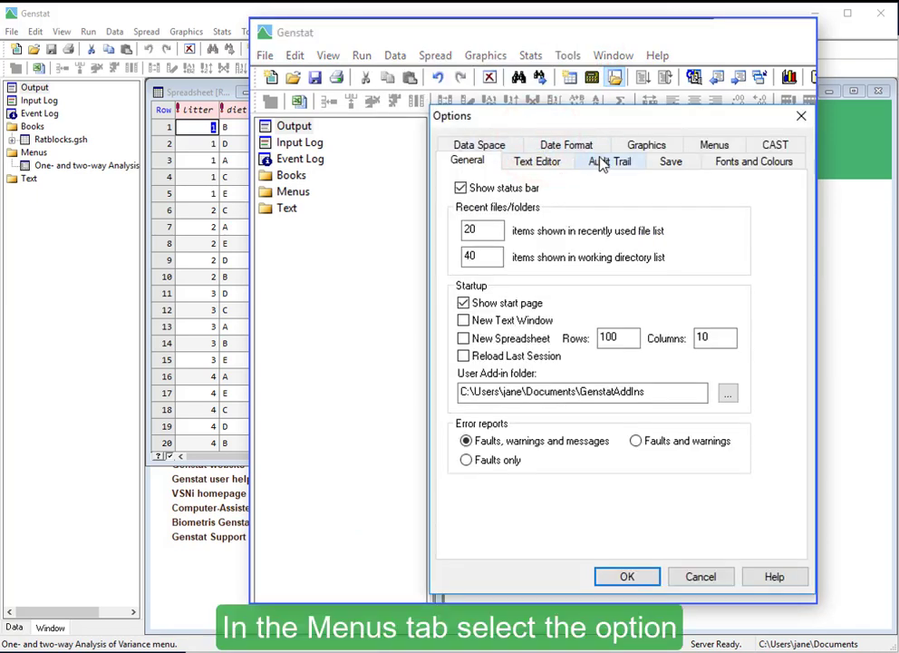
left_click(697, 145)
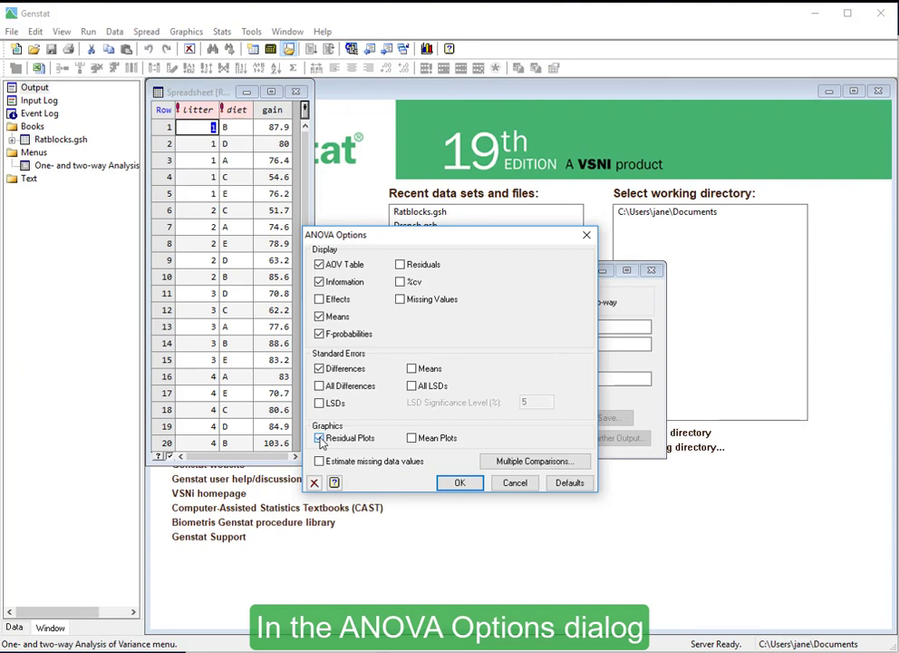
Confirm the ANOVA options and run the analysis of gain by diet blocked by litter
left_click(458, 483)
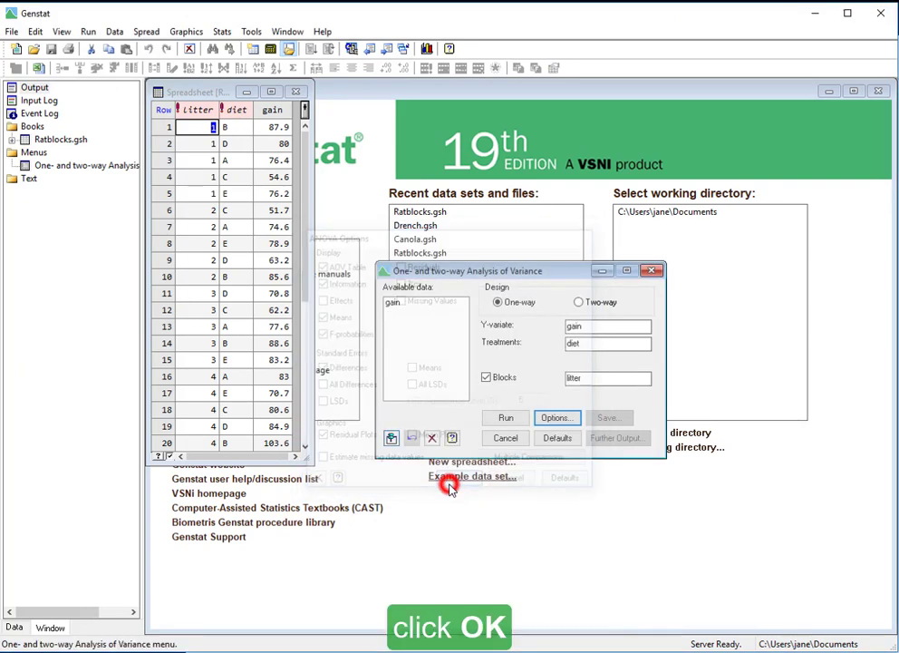
left_click(494, 422)
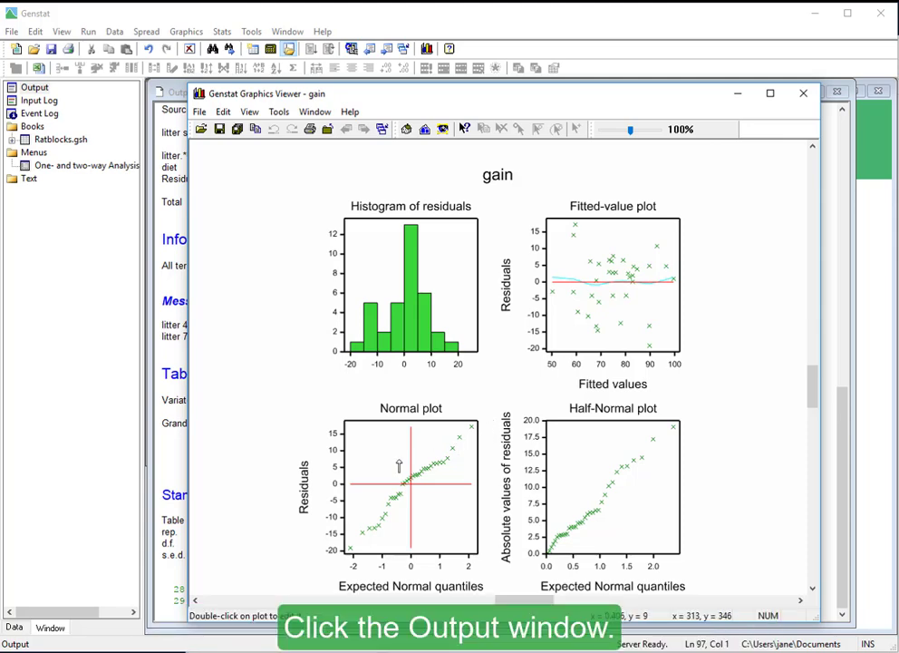
left_click(176, 460)
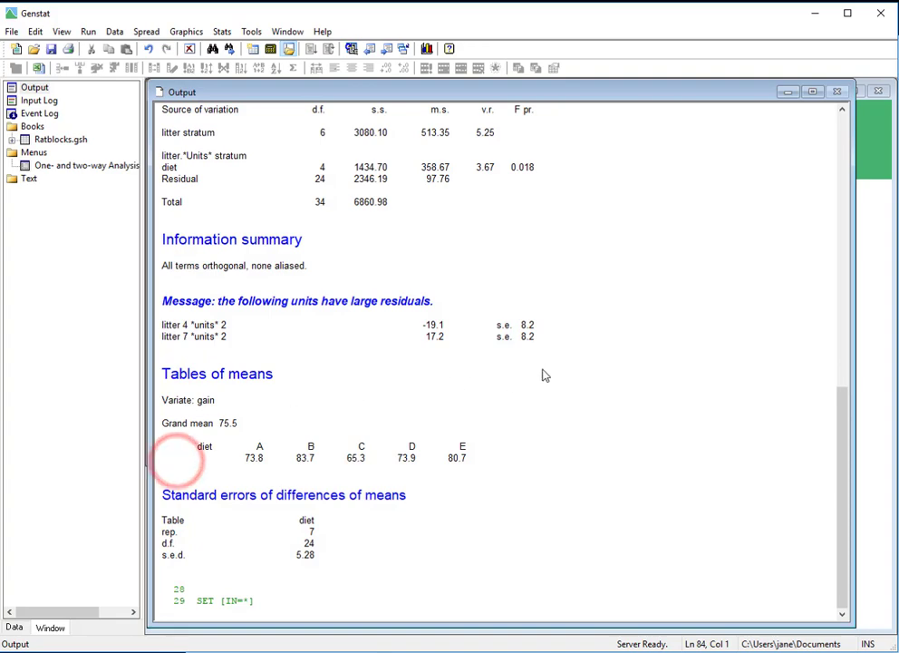
left_click_drag(842, 400, 841, 381)
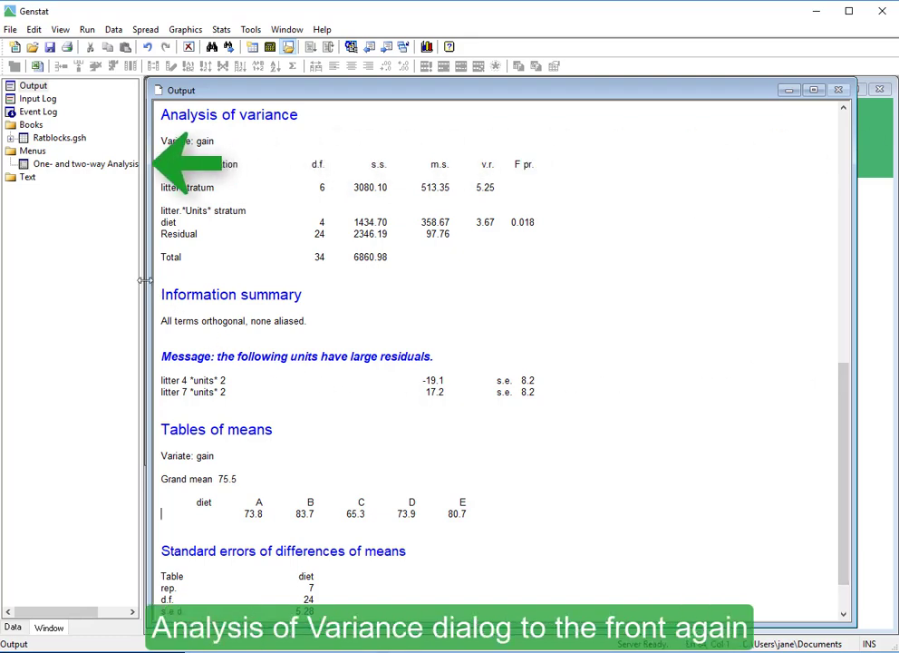
Reopen the ANOVA from the Window Navigator and go to Further Output's Multiple Comparisons
double_click(86, 166)
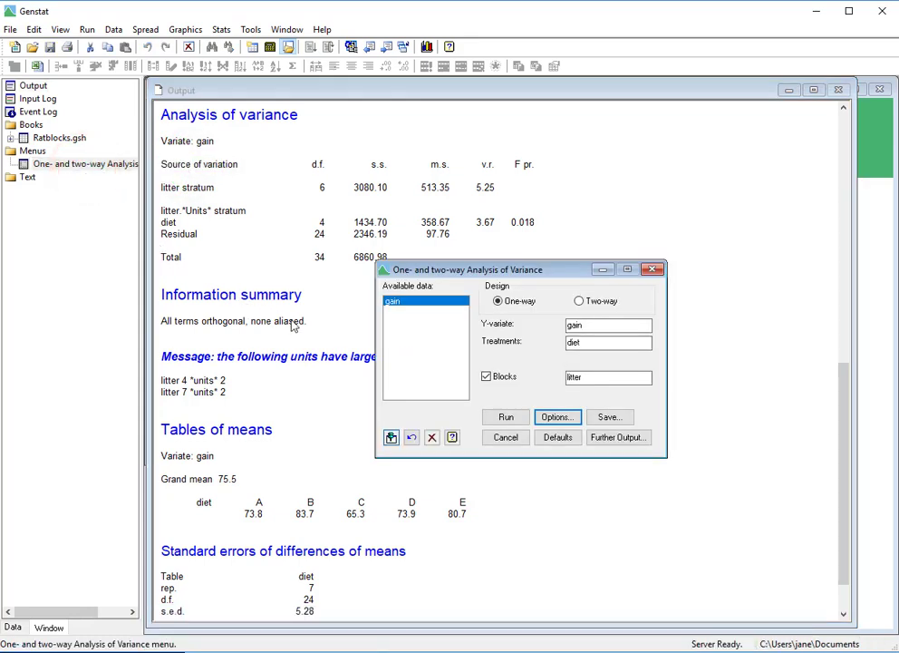
left_click(617, 437)
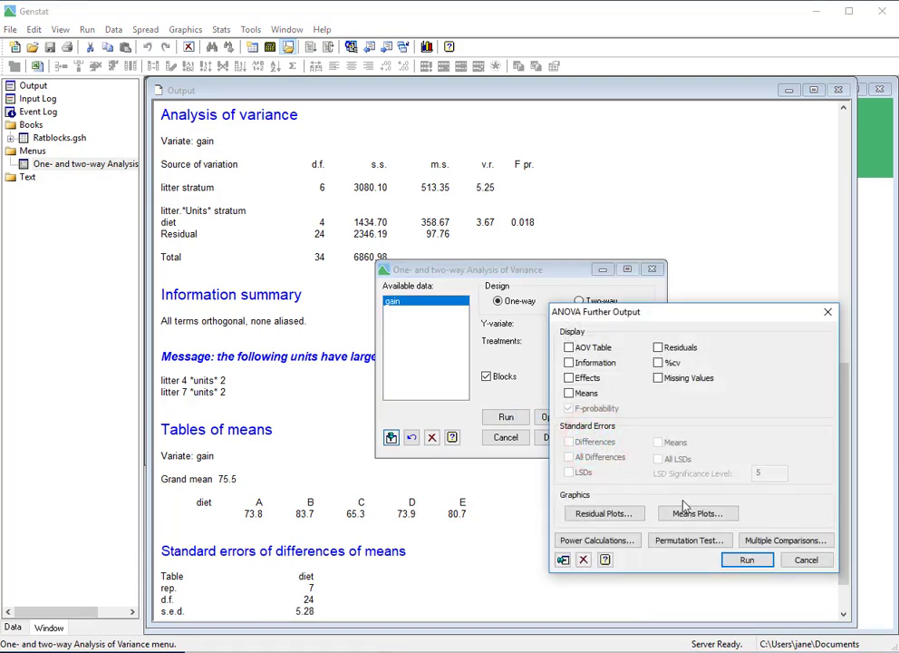
left_click(747, 542)
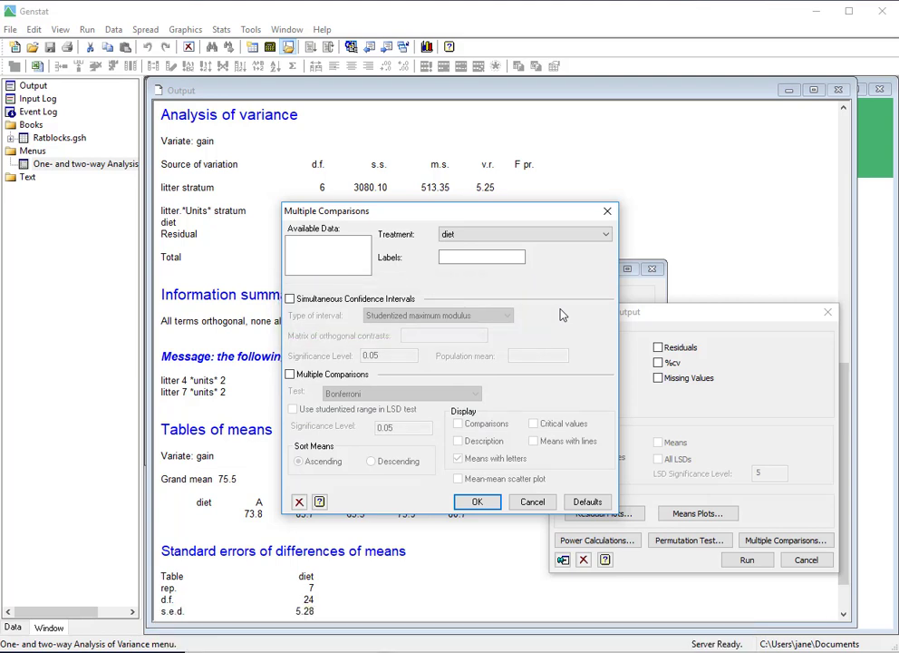
Compare diet treatments with Bonferroni multiple comparisons at the 0.05 level
left_click(547, 235)
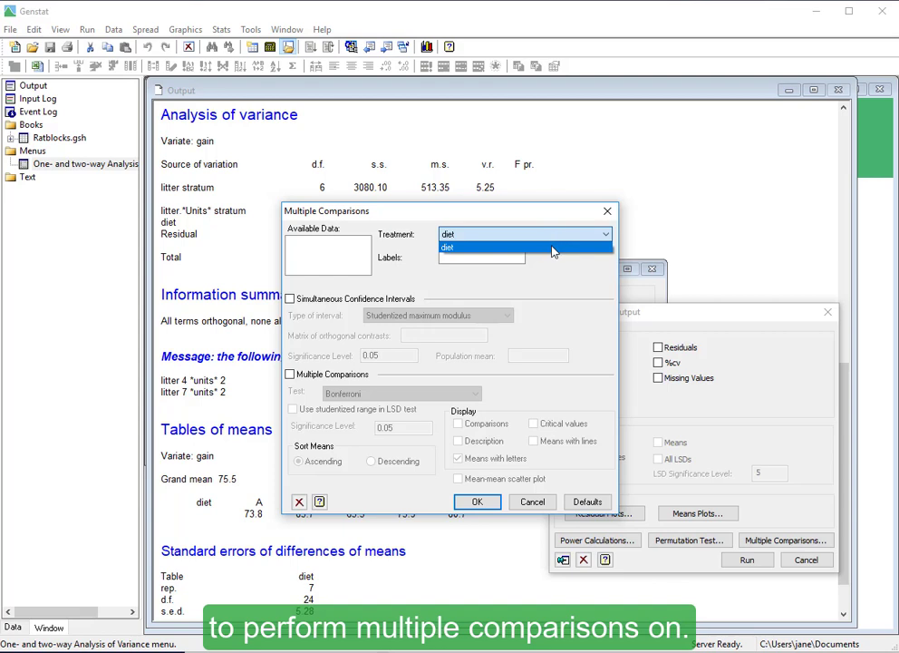
left_click(553, 248)
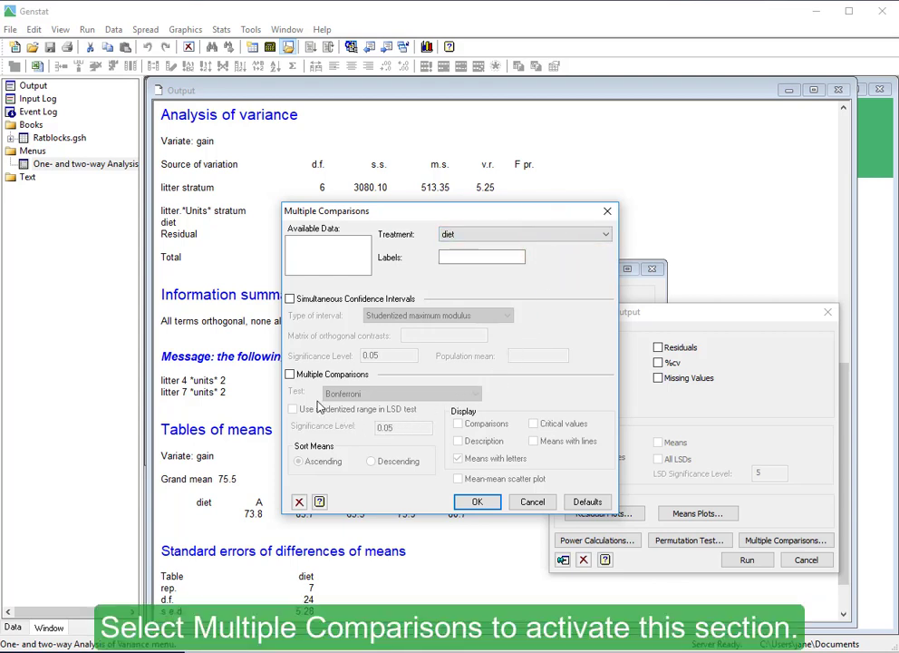
left_click(290, 376)
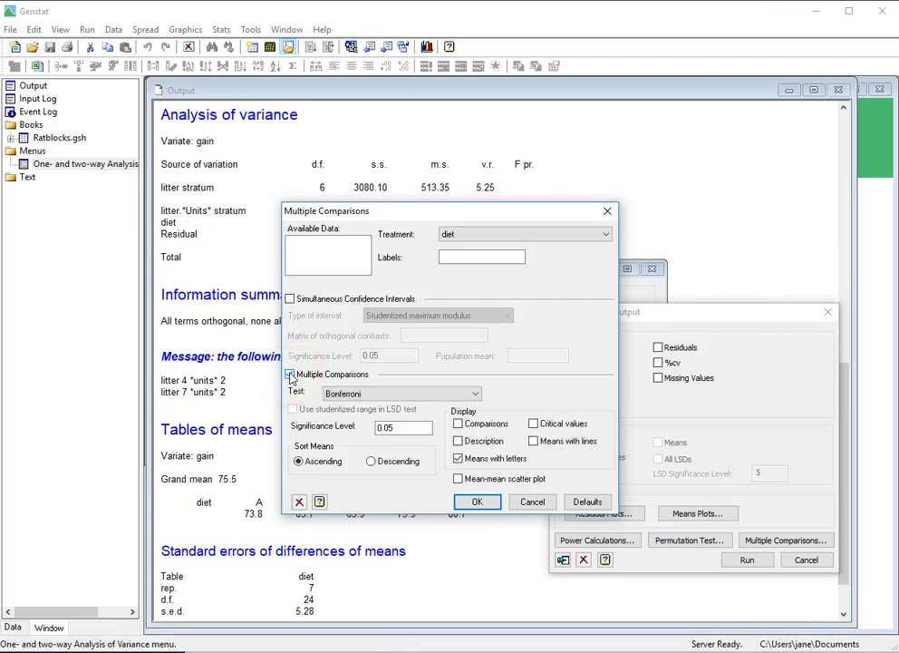
left_click(375, 395)
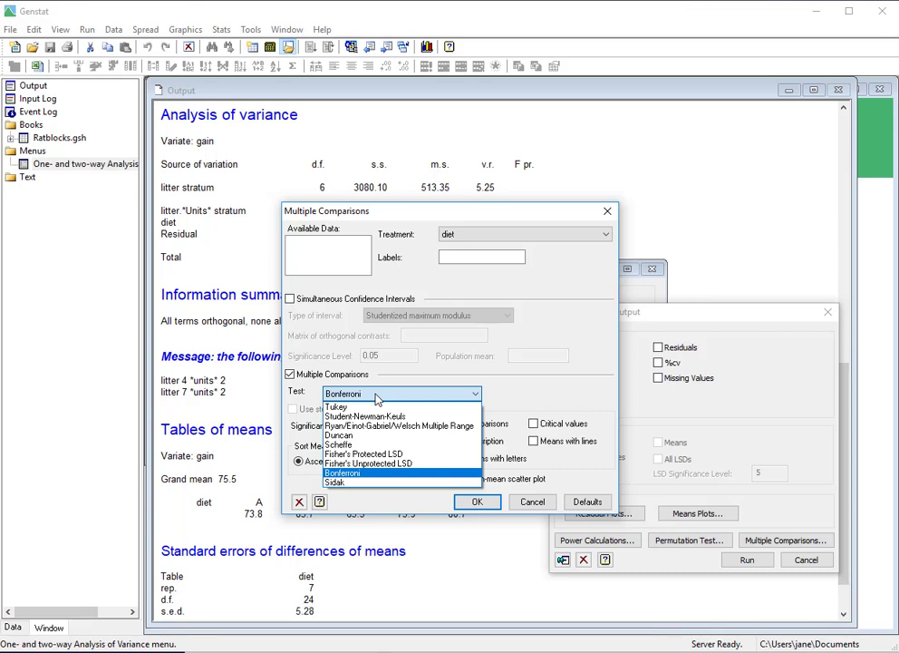
left_click(377, 397)
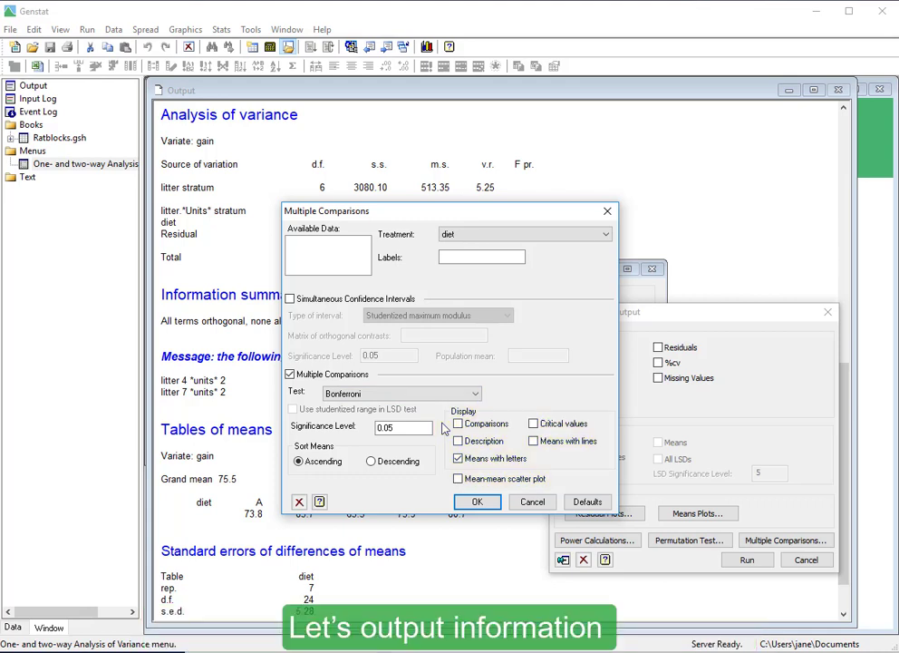
Add Comparisons and Description to the display alongside Means with letters
left_click(458, 423)
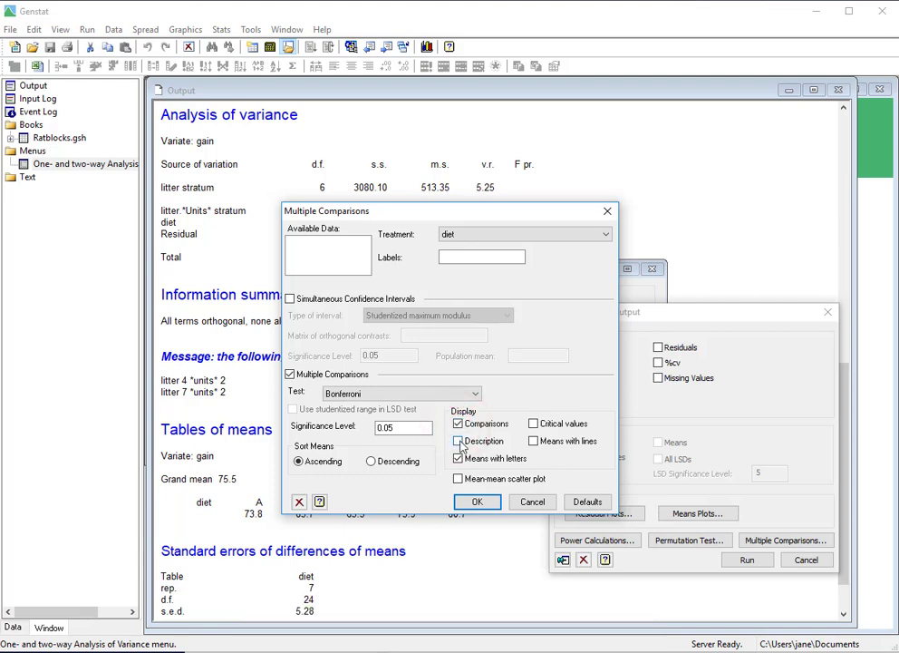
left_click(459, 442)
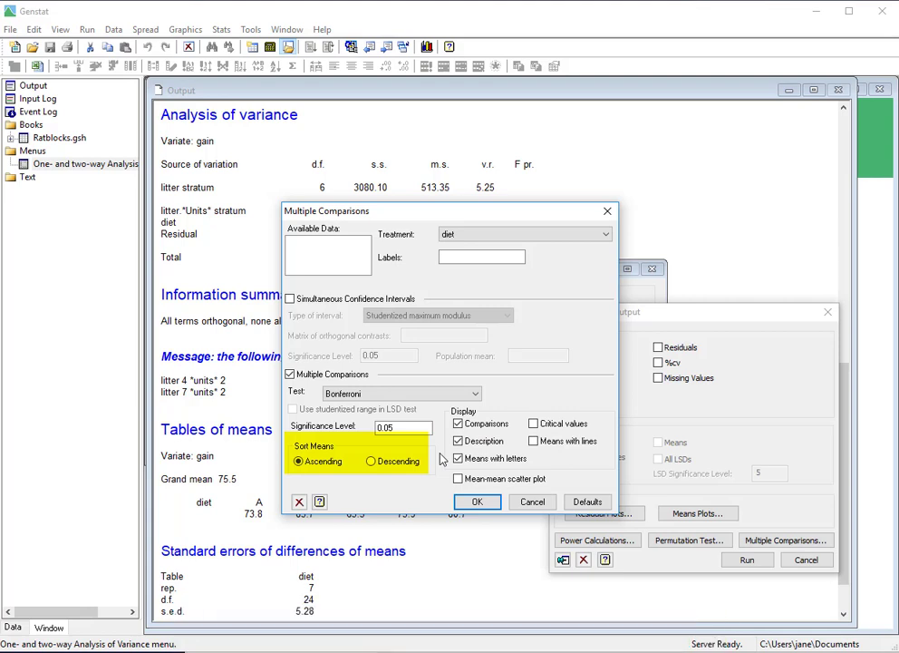
Run the Bonferroni comparisons and scroll the Output window down to the diet results
left_click(470, 503)
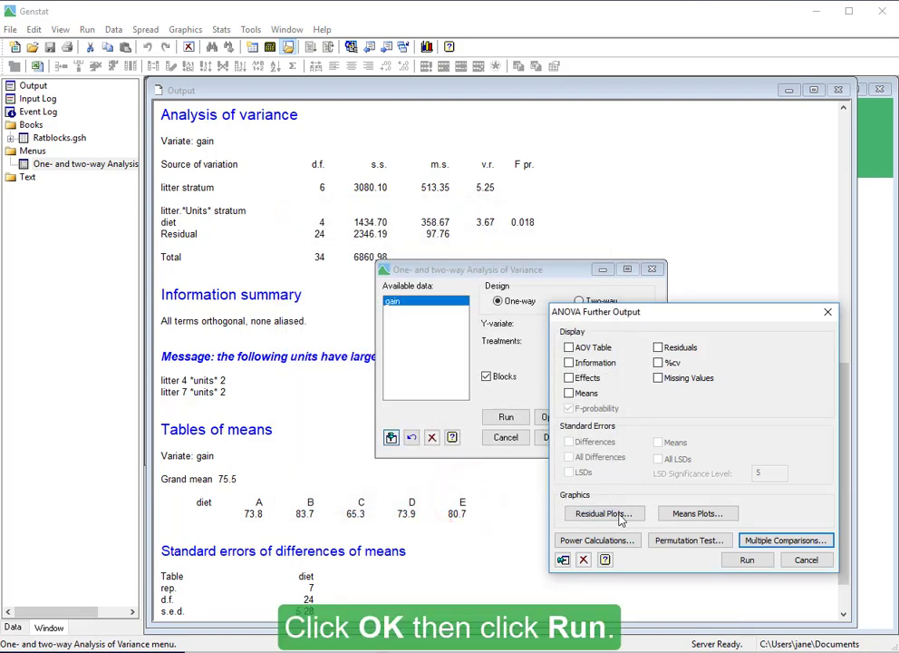
left_click(742, 560)
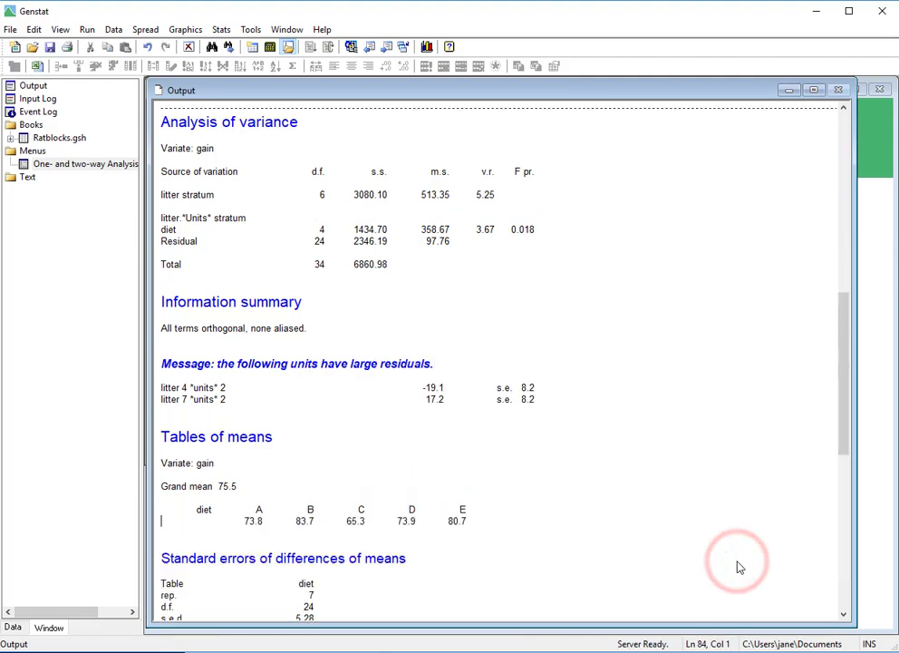
left_click_drag(844, 454, 848, 616)
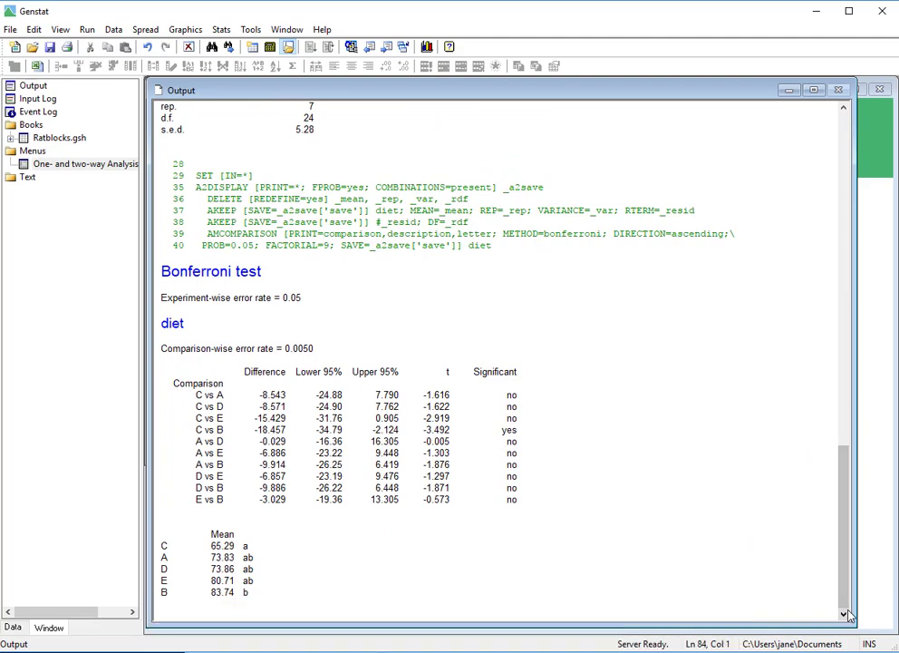